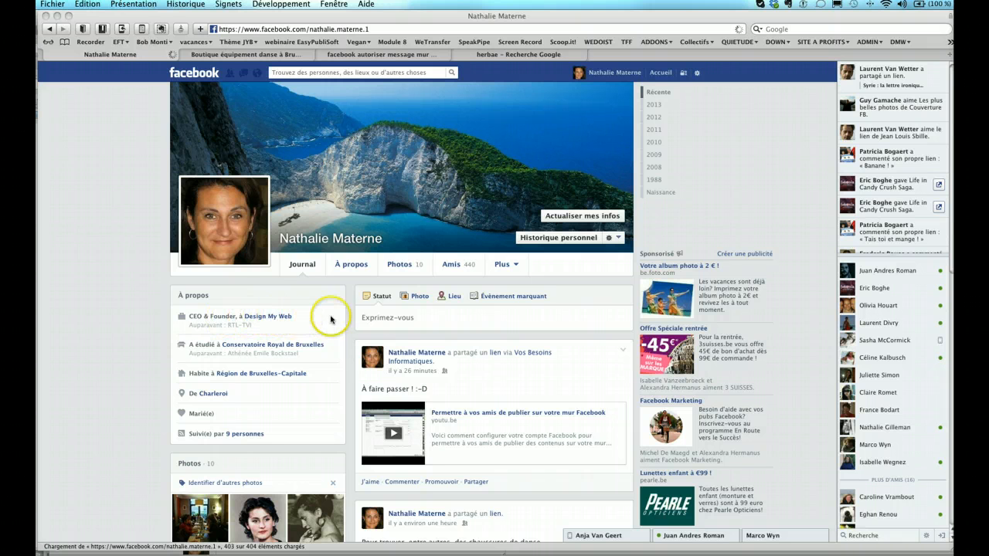
Step: View the Design My Web page linked from the profile's job entry and return to the personal profile
click(265, 317)
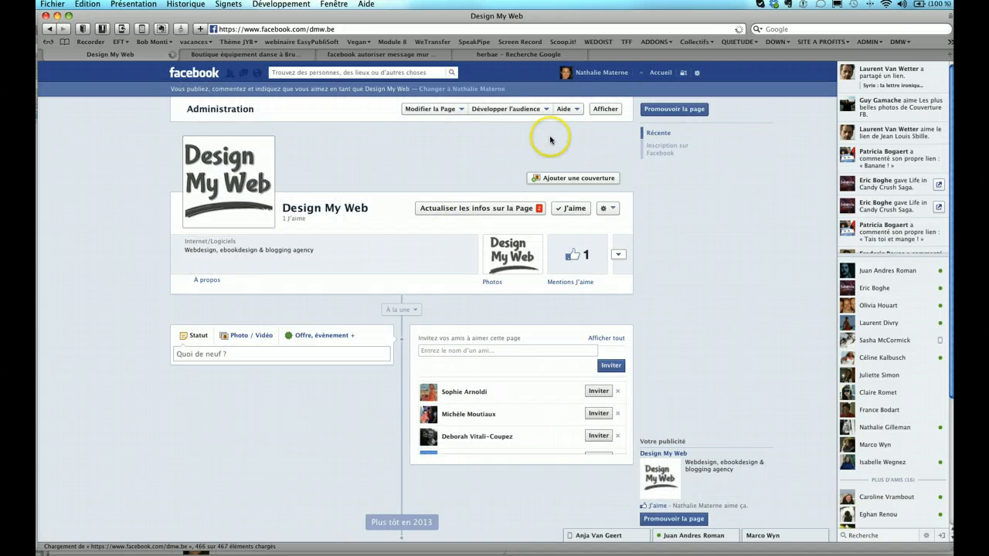
click(606, 74)
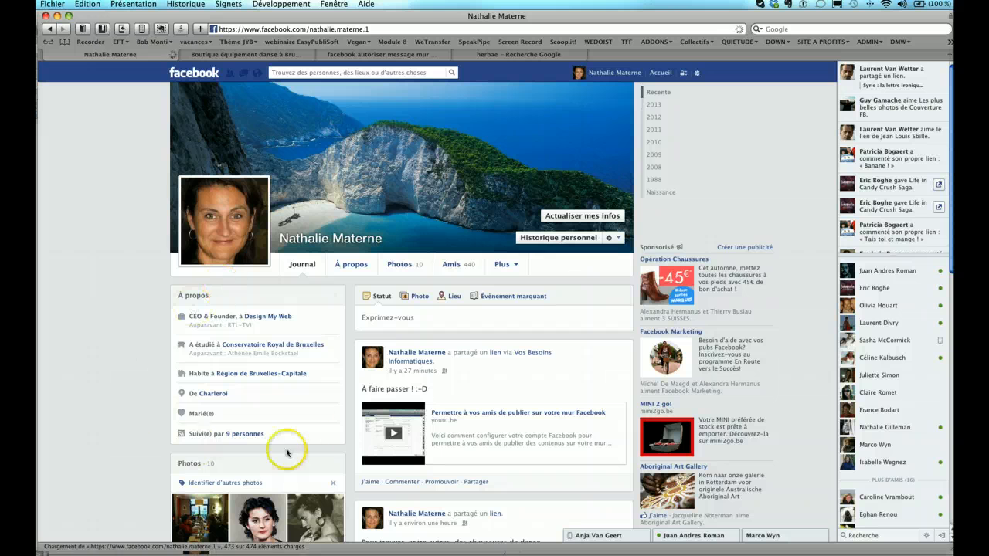
Step: Reorder the profile's À propos sections so Groupes comes directly after Amis, followed by Mentions J'aime, and save the order
click(350, 266)
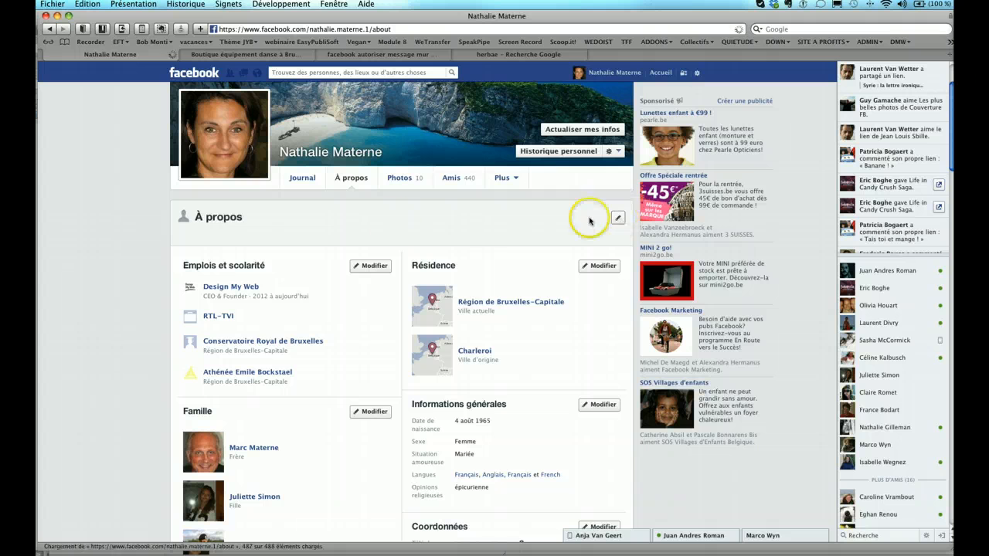
click(618, 220)
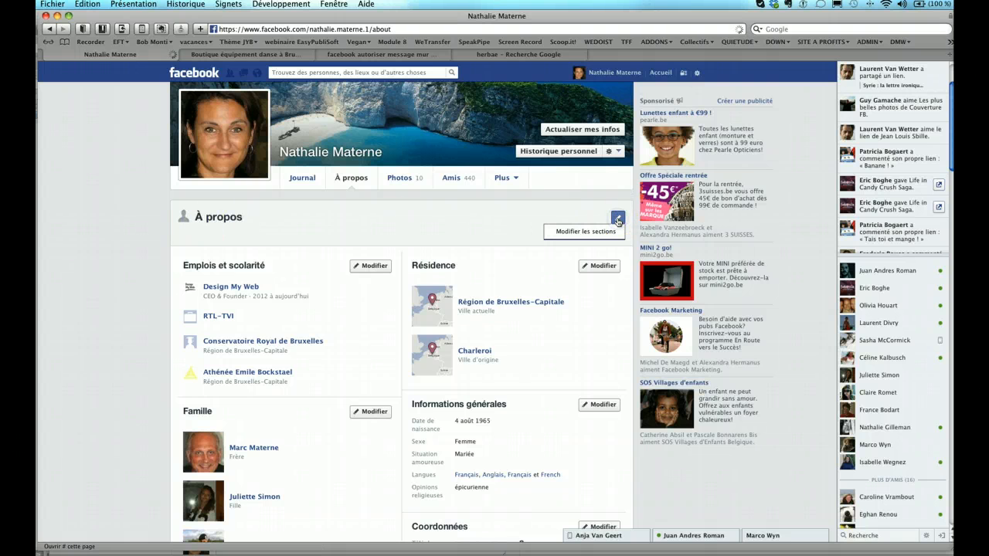
click(591, 232)
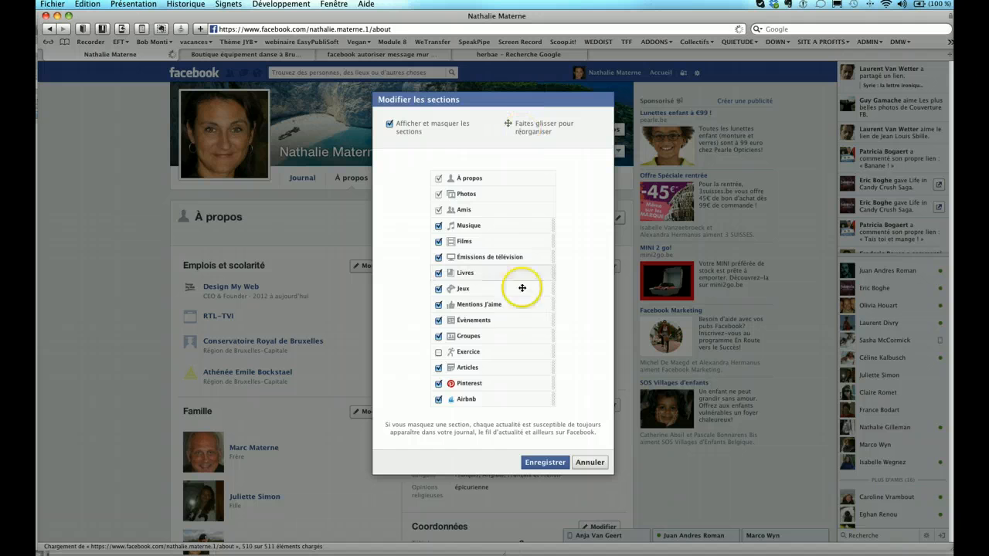
drag(500, 340, 554, 223)
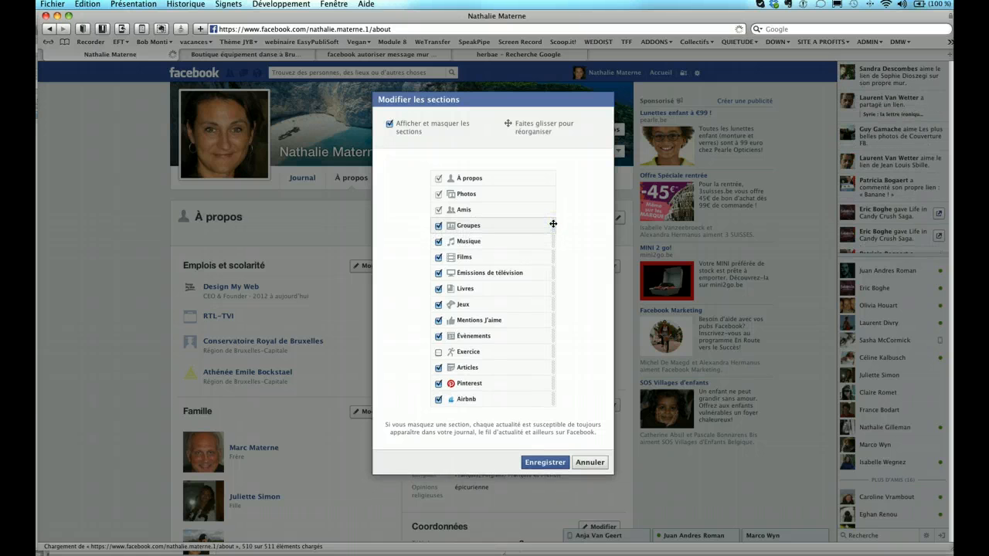
drag(553, 321, 554, 244)
click(547, 463)
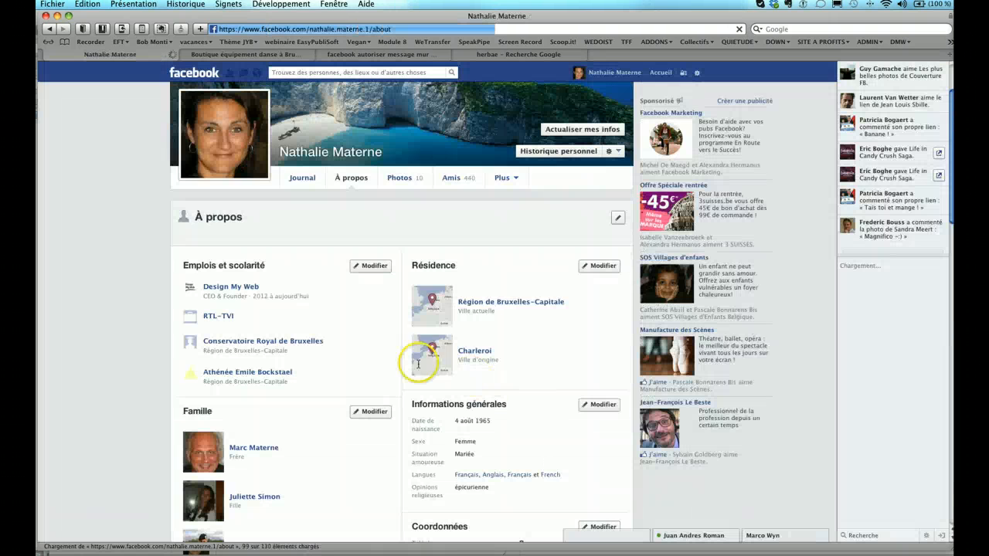
Step: Open Emplois et scolarité for editing and review its employer, university, high school and professional skills fields
scroll(288, 313, down, 2)
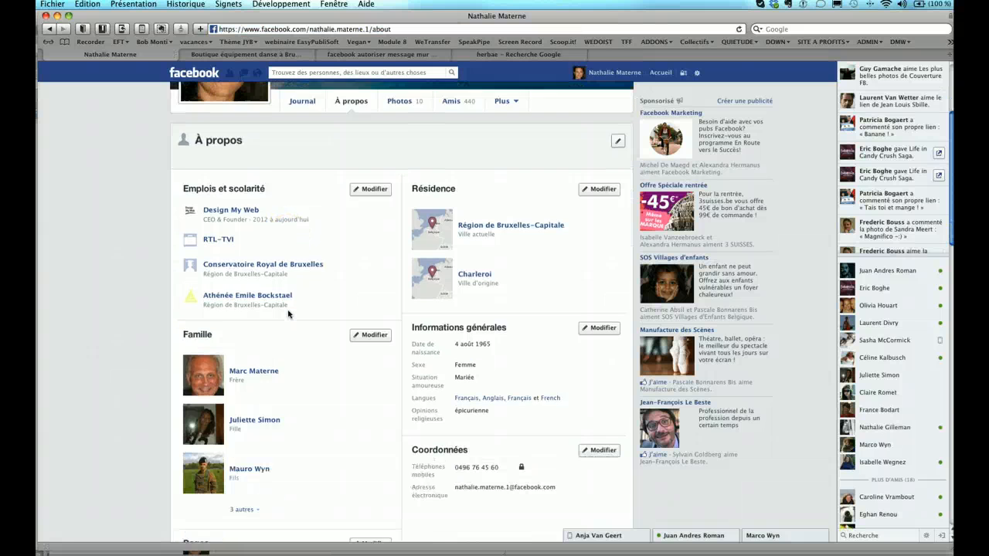
scroll(288, 313, down, 2)
scroll(288, 313, up, 6)
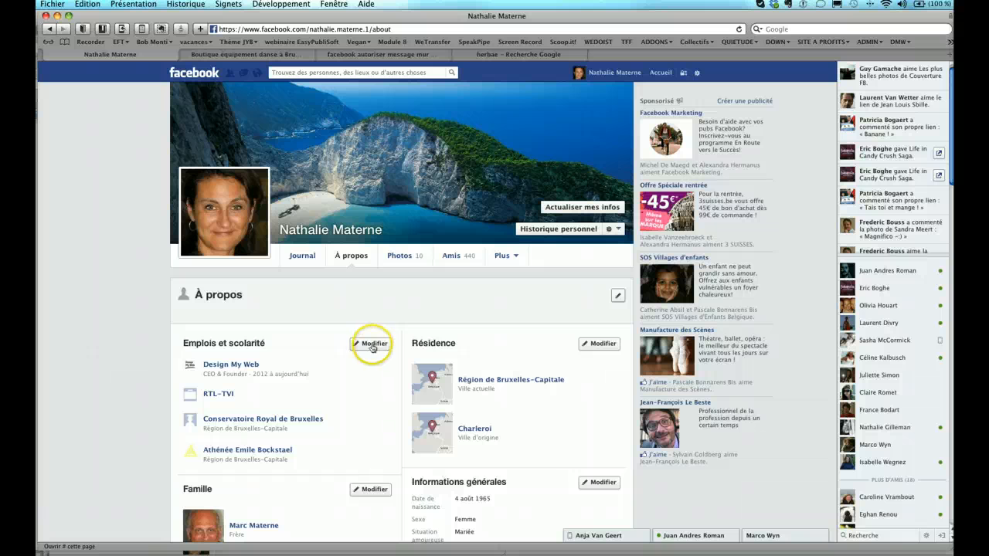
click(373, 345)
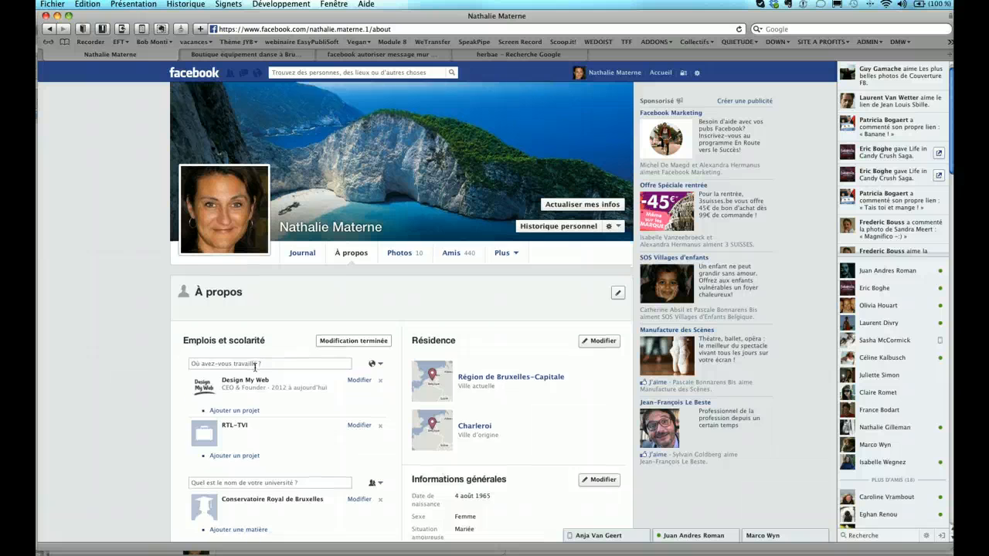
scroll(255, 368, down, 2)
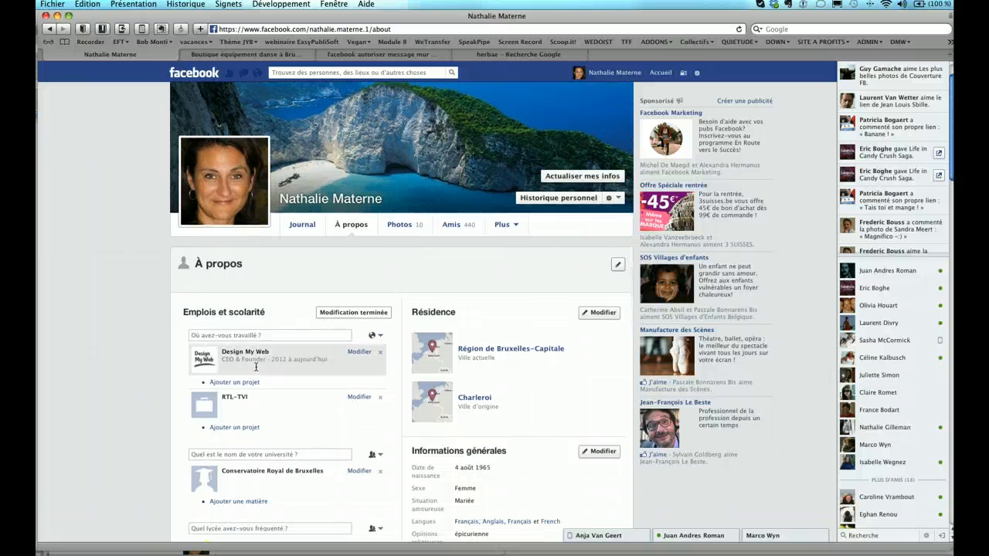
scroll(256, 367, down, 2)
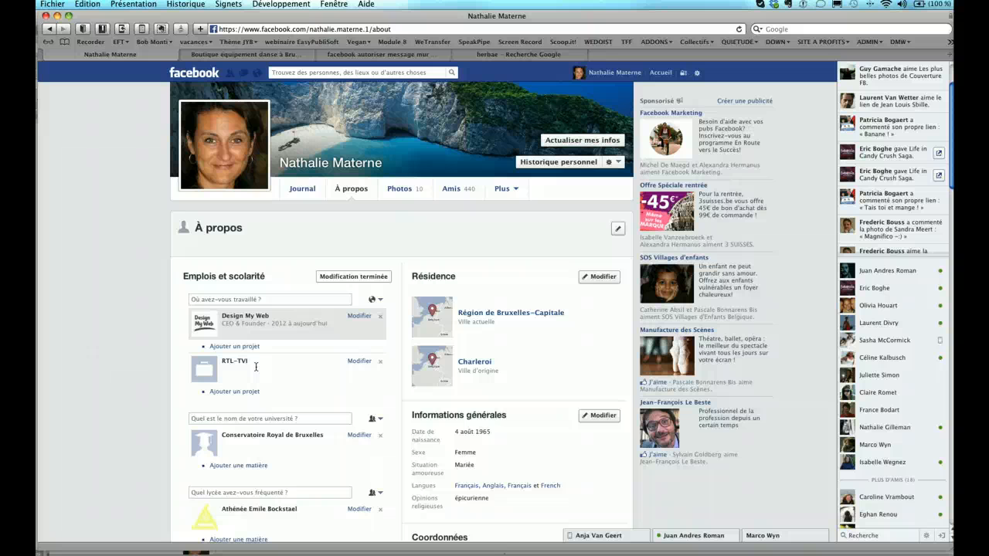
scroll(256, 367, down, 3)
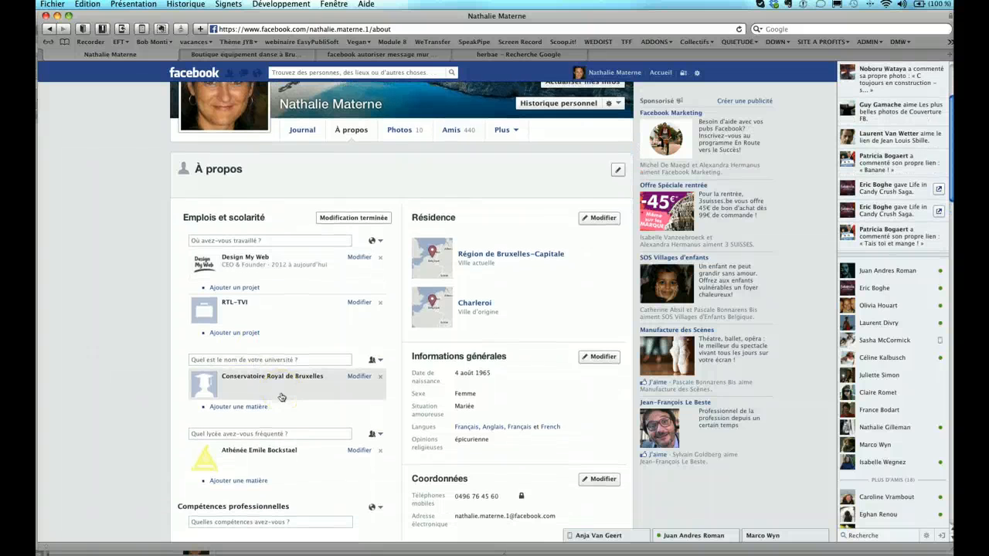
scroll(281, 397, down, 5)
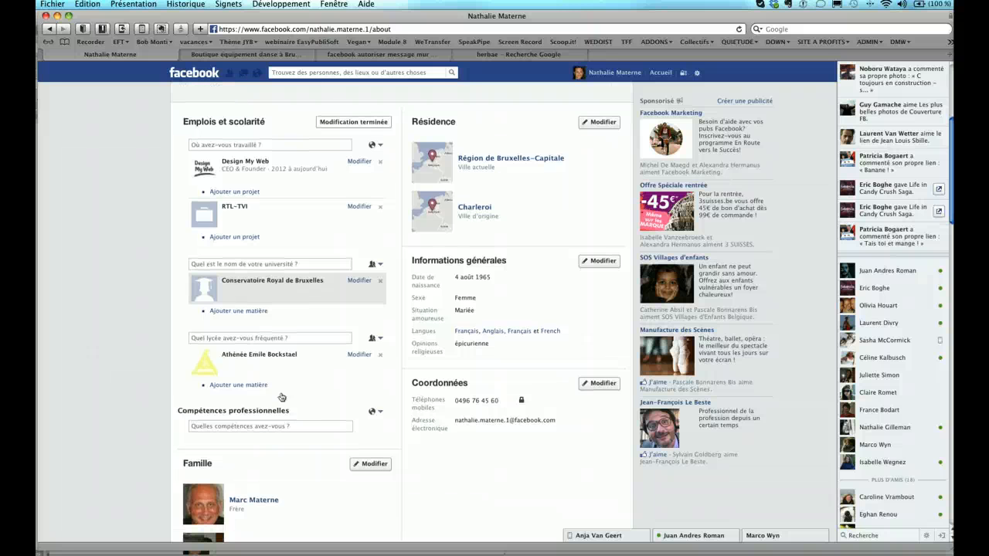
scroll(281, 397, down, 5)
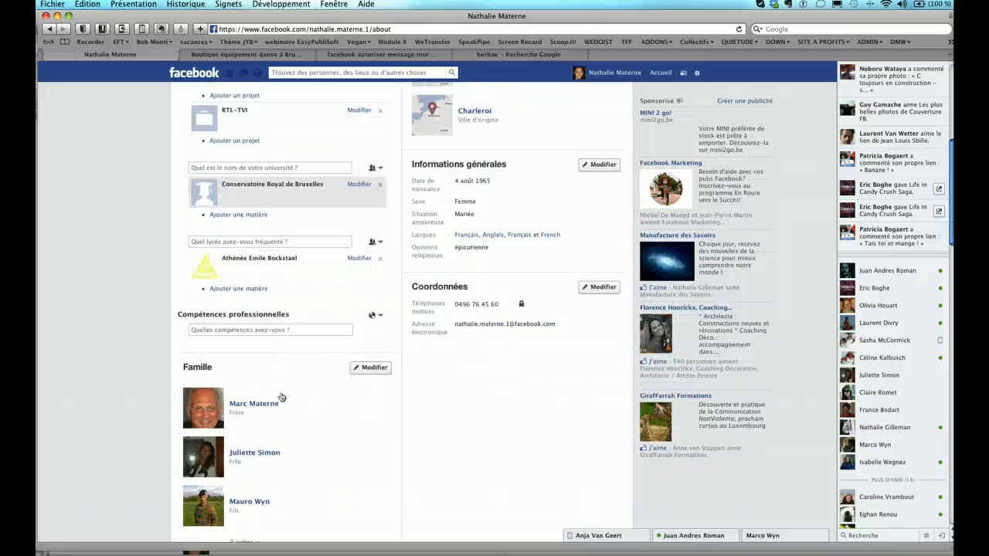
scroll(281, 397, up, 7)
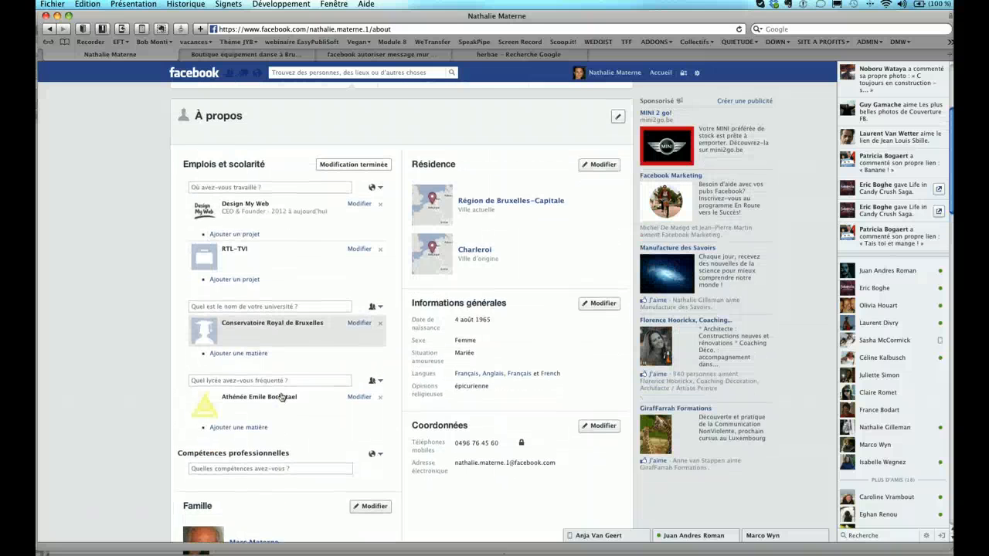
scroll(281, 398, up, 2)
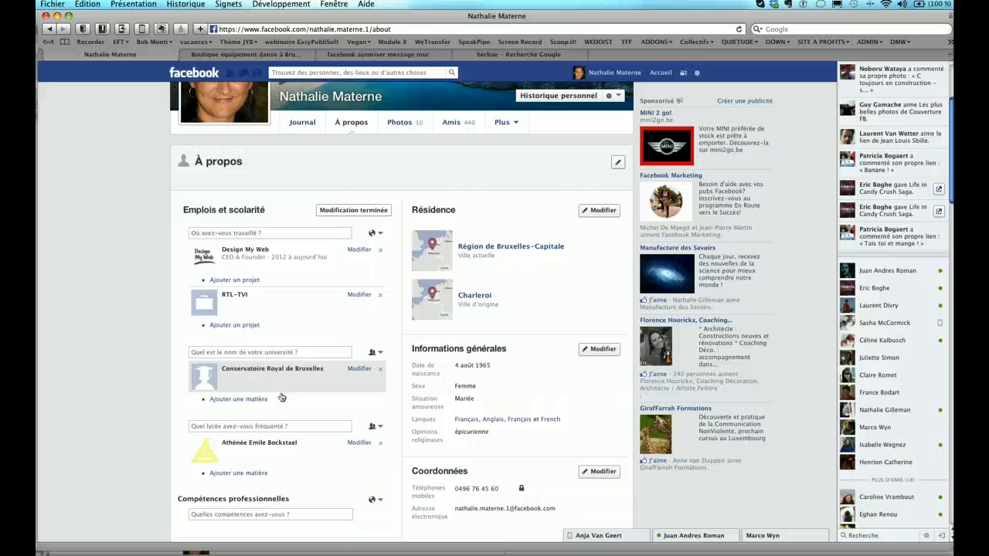
scroll(281, 397, down, 3)
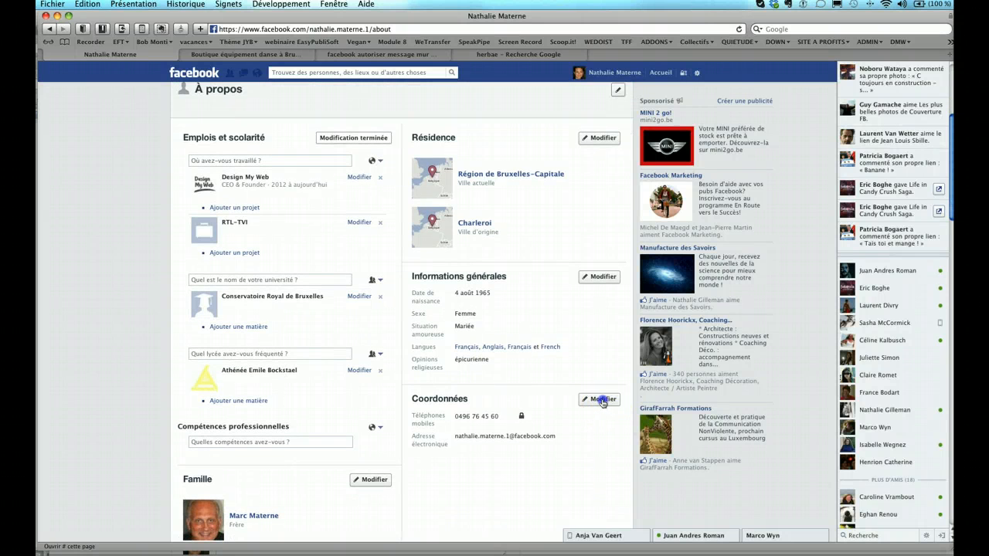
click(603, 402)
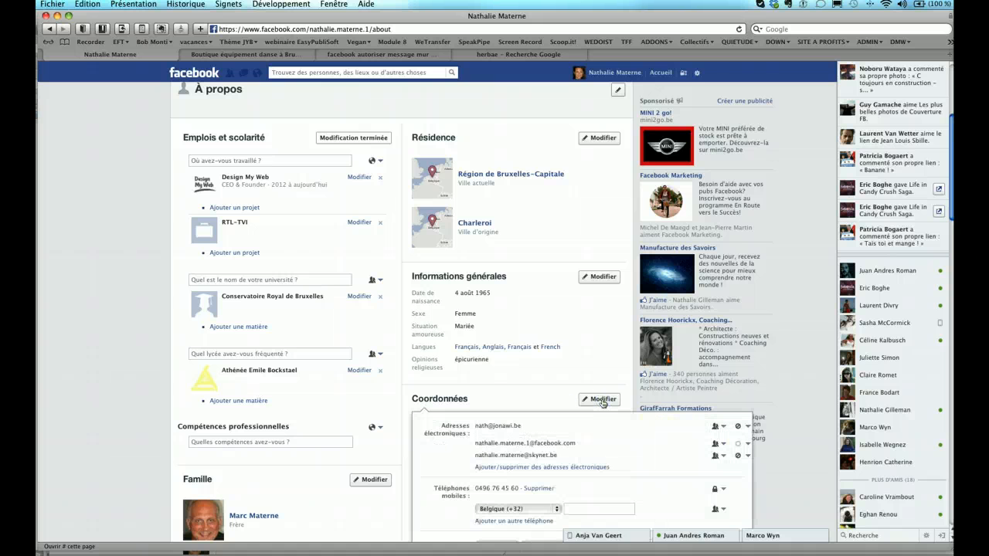
scroll(602, 403, down, 4)
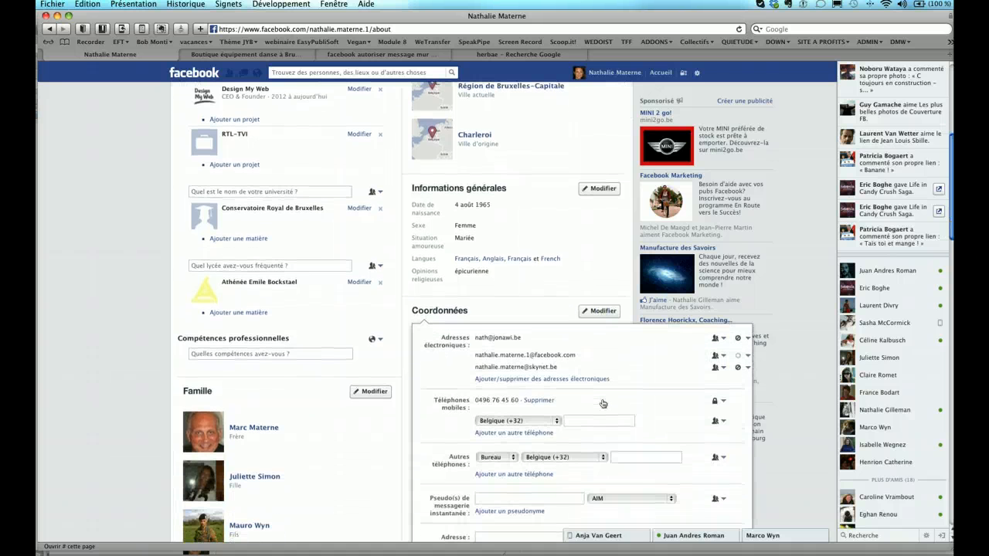
scroll(650, 400, down, 4)
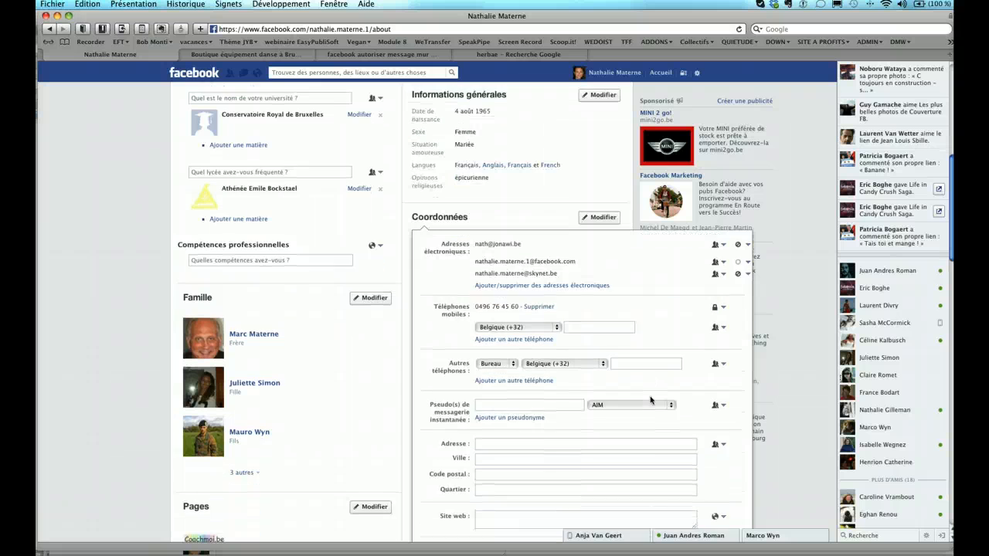
scroll(650, 399, down, 2)
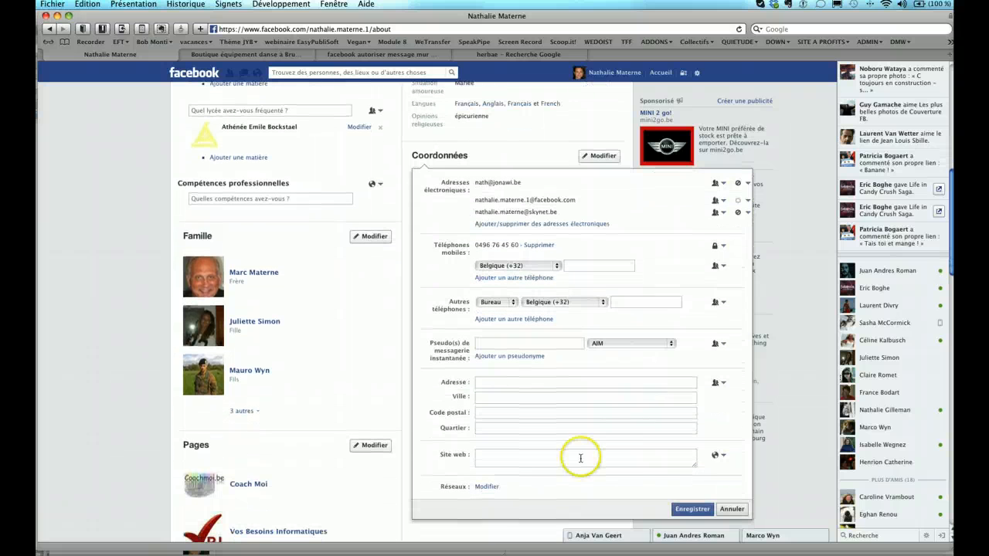
click(487, 456)
click(557, 457)
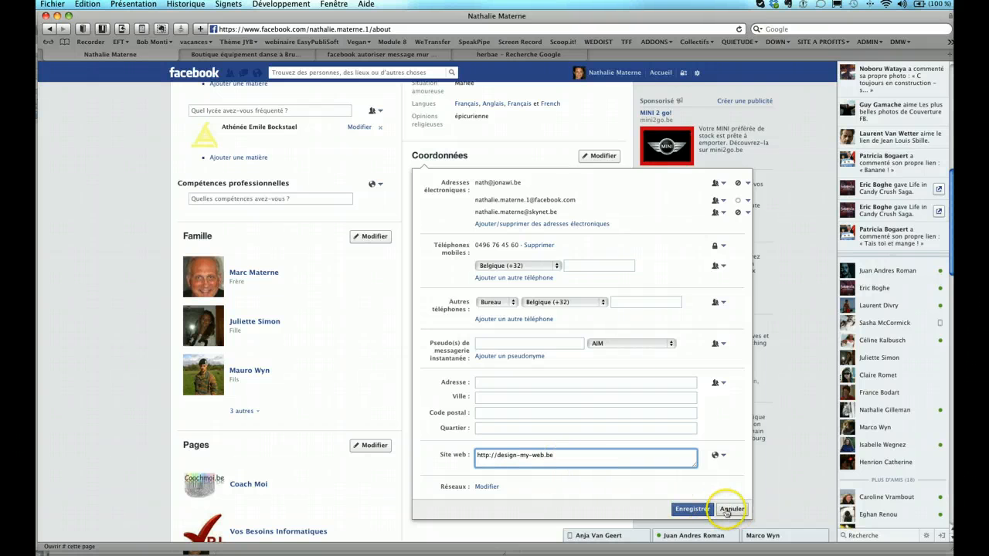
Step: Set the website's visibility to Public and save the contact details
click(722, 457)
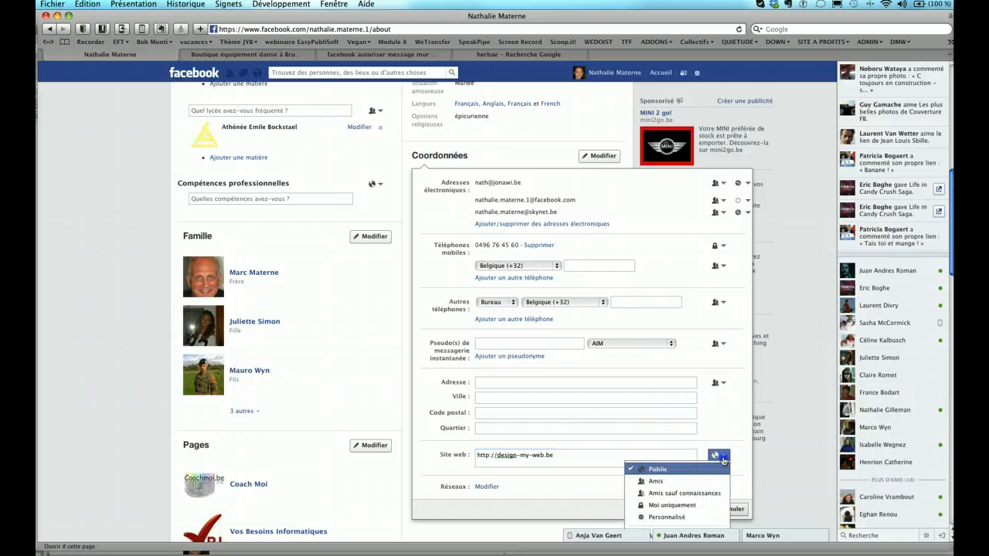
click(674, 470)
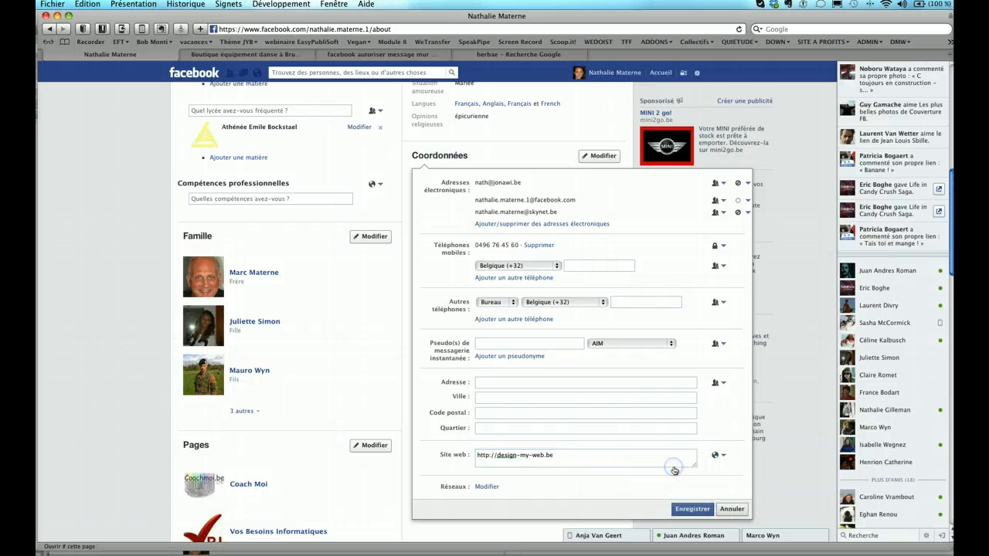
click(688, 510)
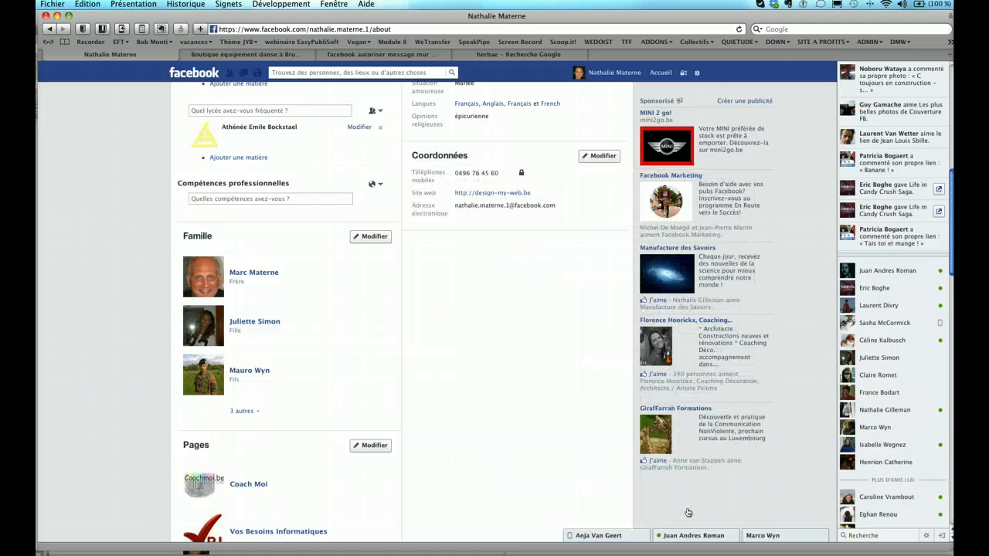
scroll(556, 197, up, 1)
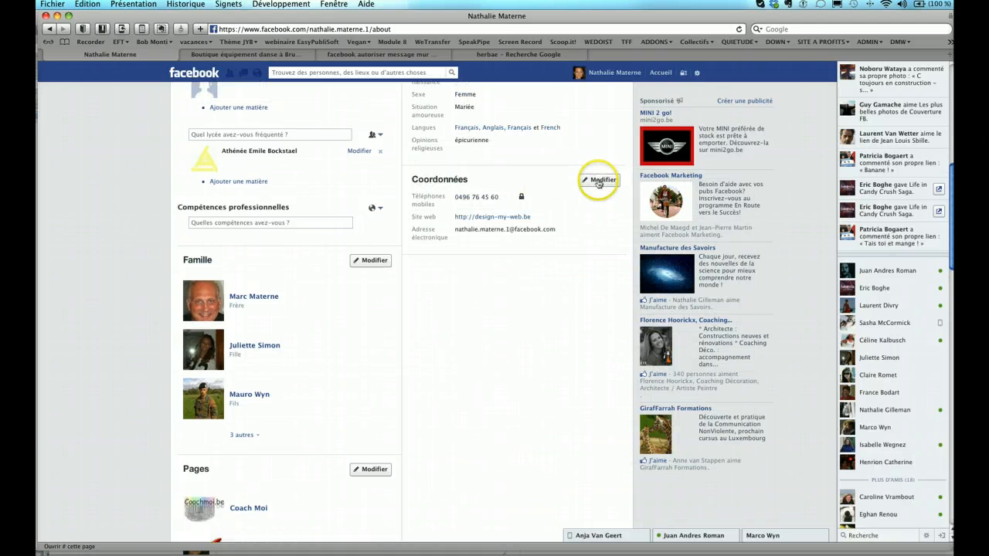
click(599, 183)
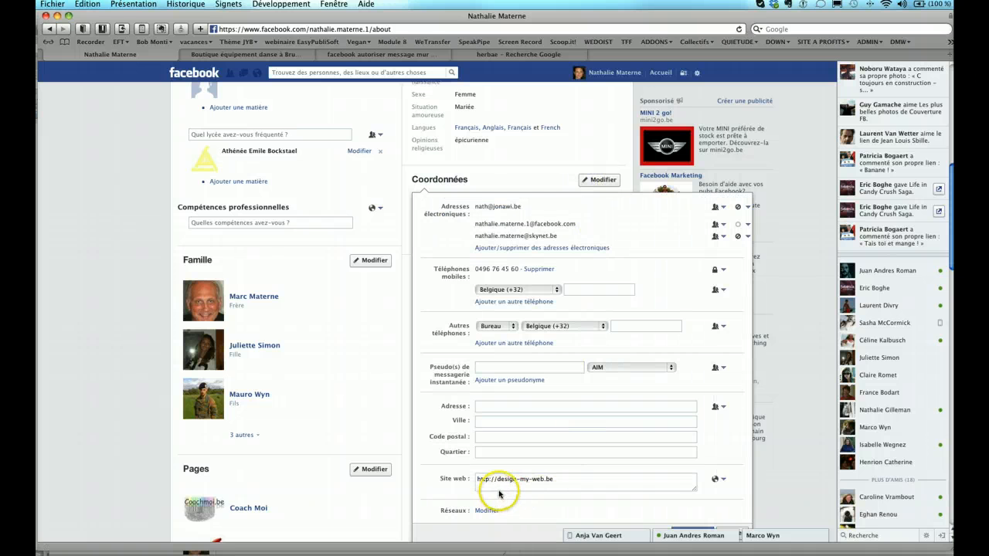
click(565, 480)
key(Return)
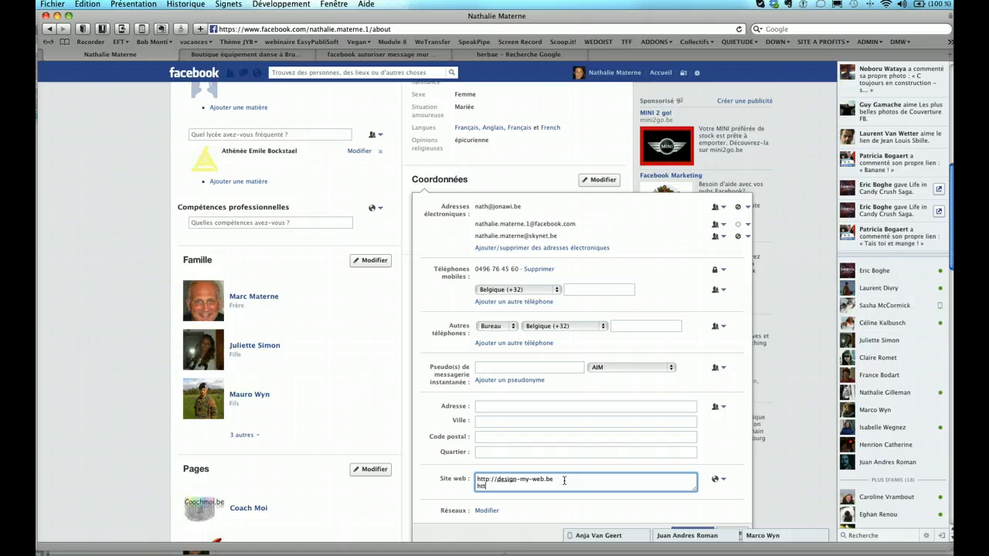
text(http://ebookfactor)
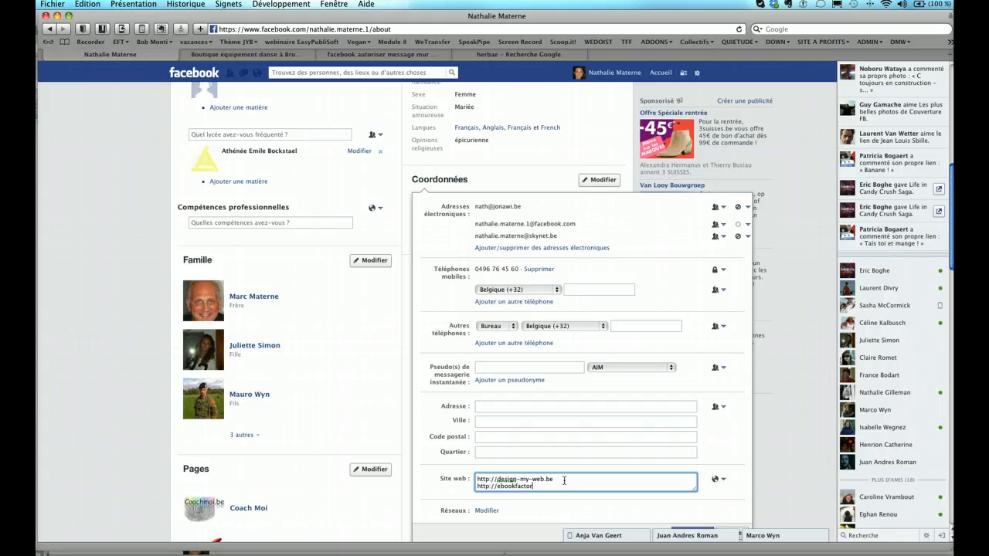
text(y.be)
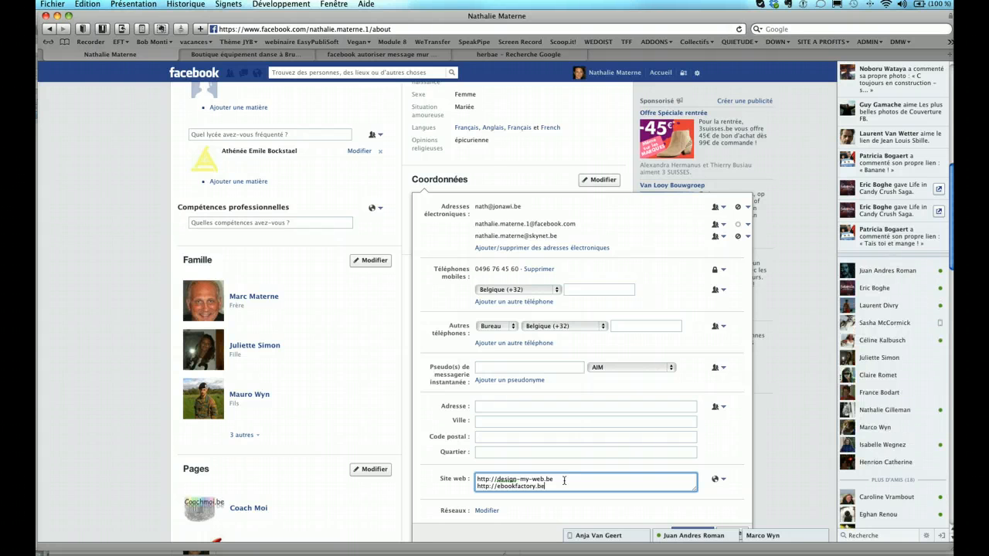
scroll(752, 421, down, 3)
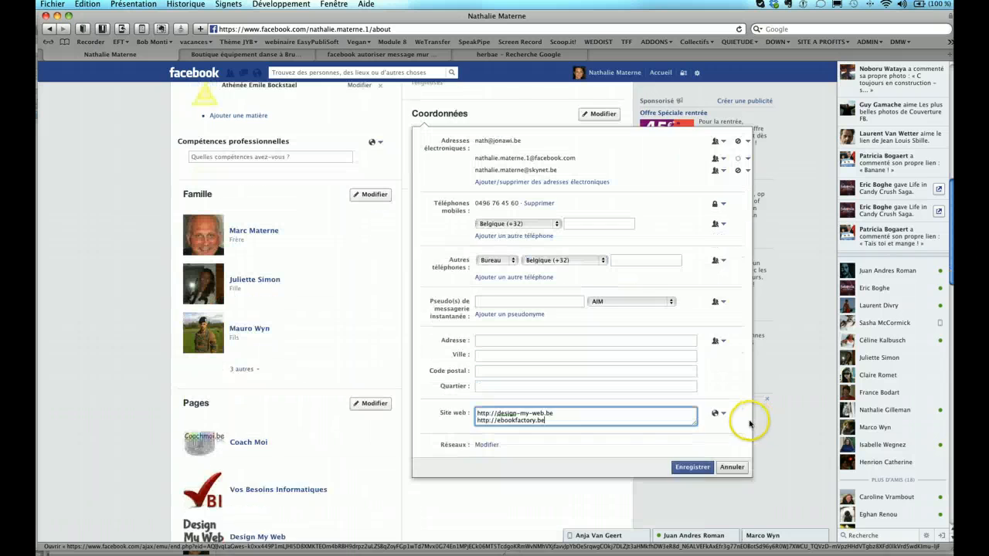
click(691, 440)
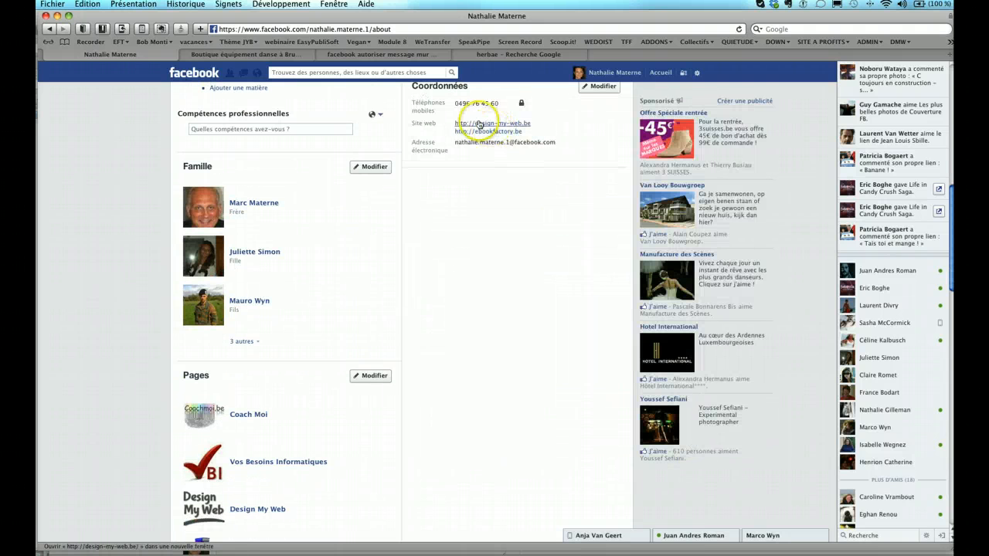
click(602, 87)
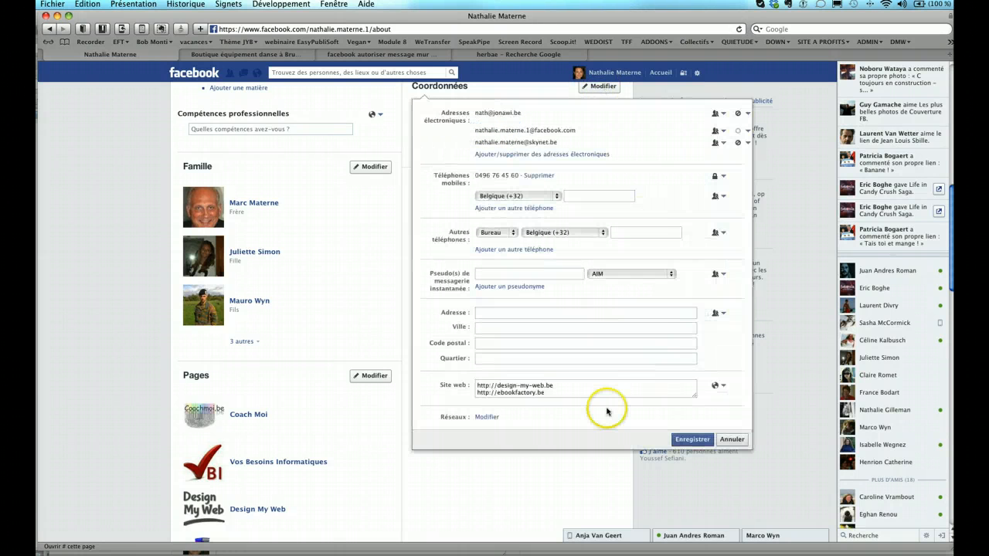
click(545, 393)
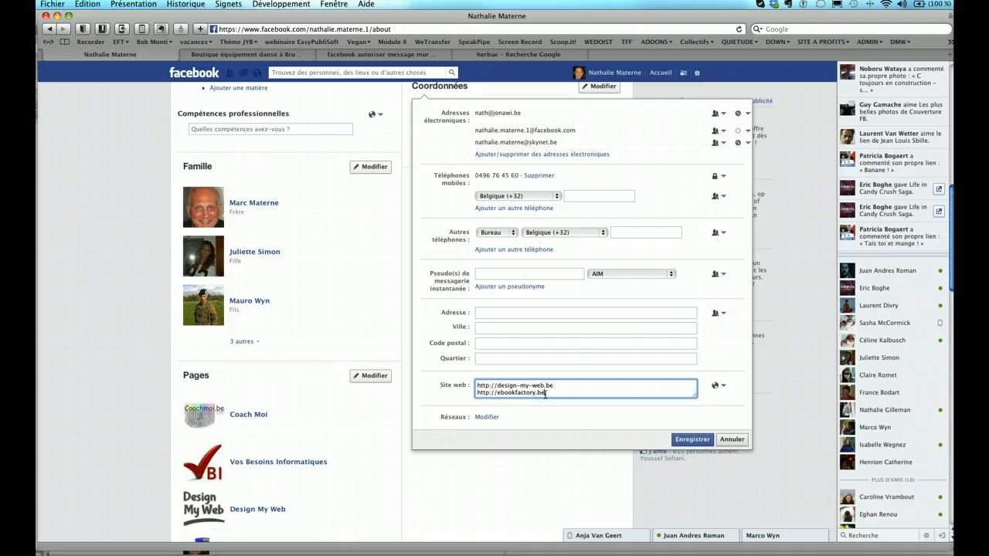
key(Return)
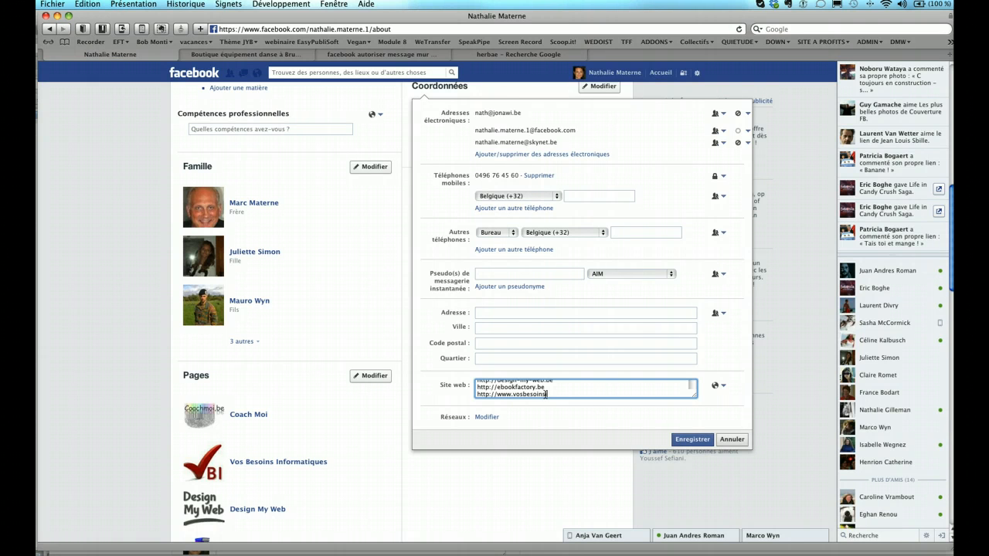
text(http://www.vosbesoinsinformatiques.com)
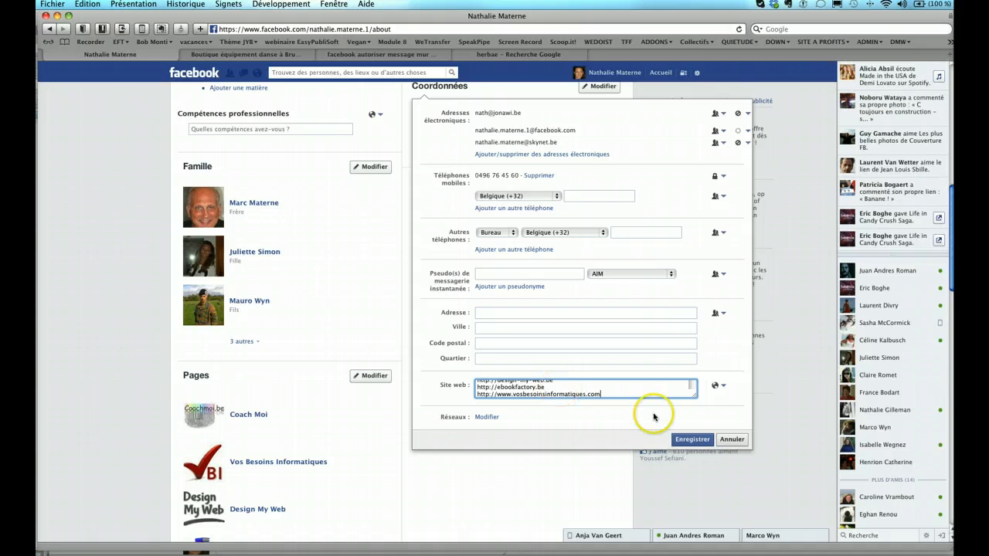
click(679, 440)
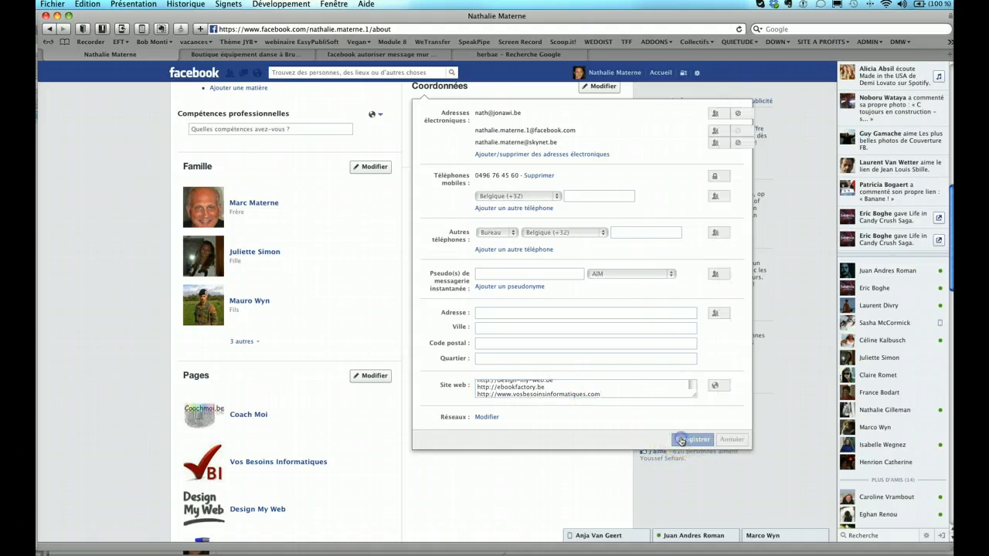
click(551, 303)
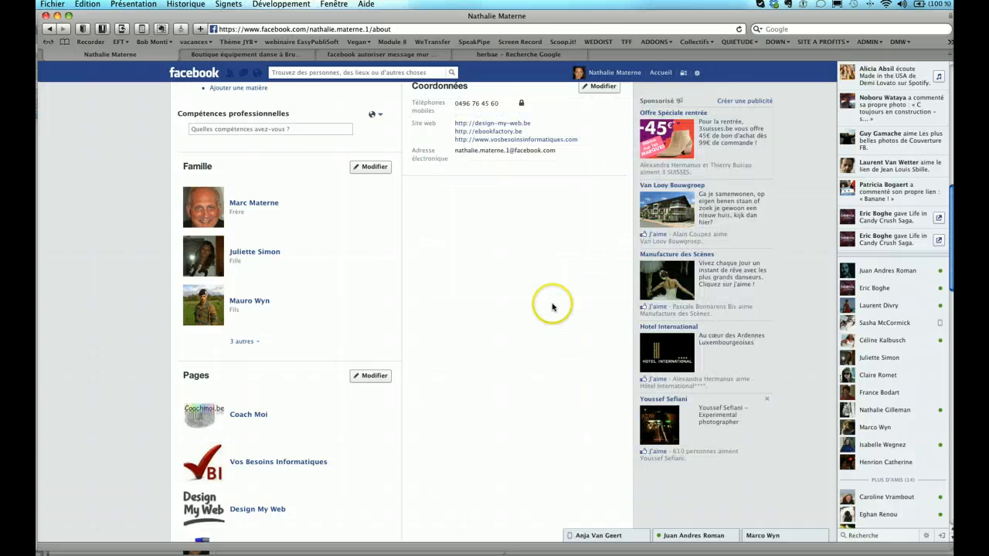
Step: Review the Résidence, Informations générales and Coordonnées sections of the À propos page alongside Emplois et scolarité
scroll(556, 284, up, 6)
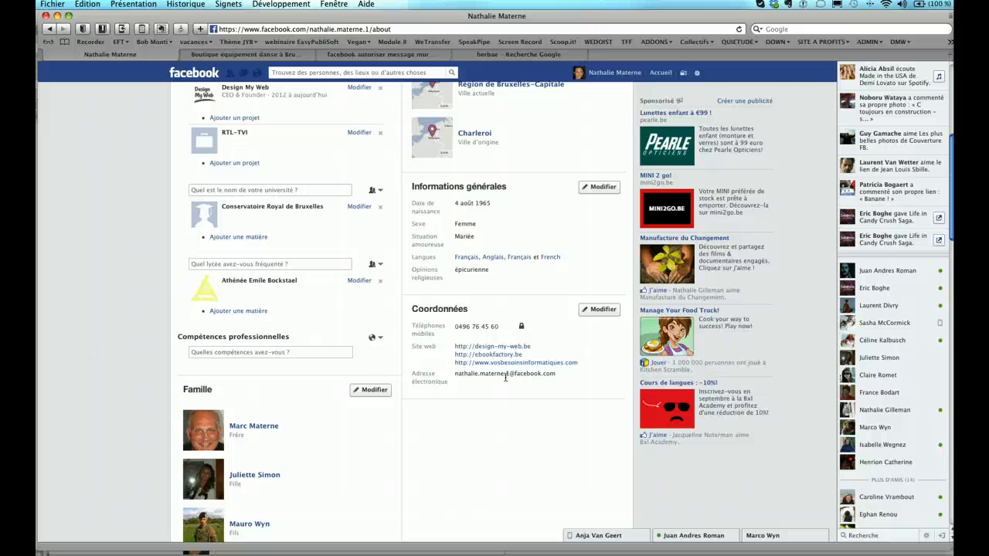
scroll(505, 377, up, 5)
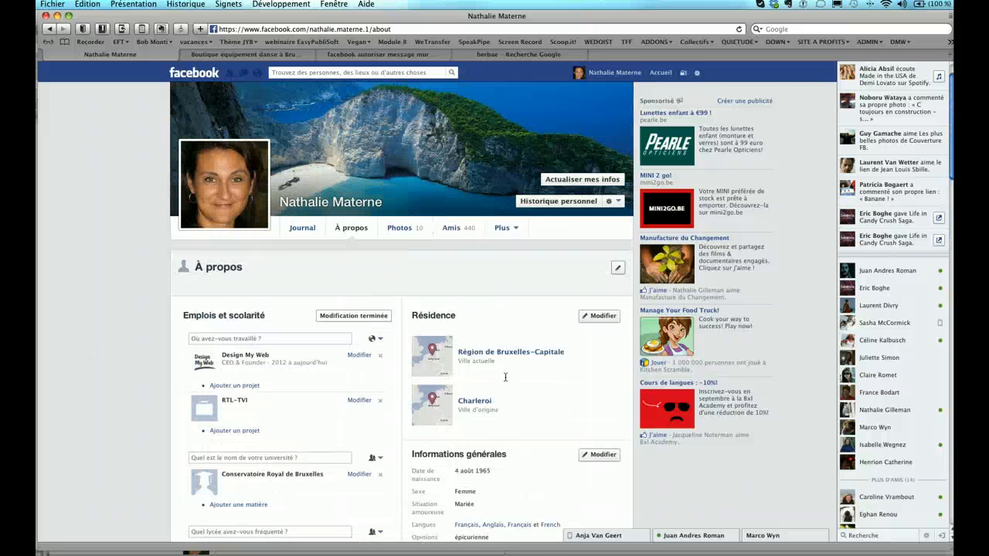
scroll(442, 358, down, 5)
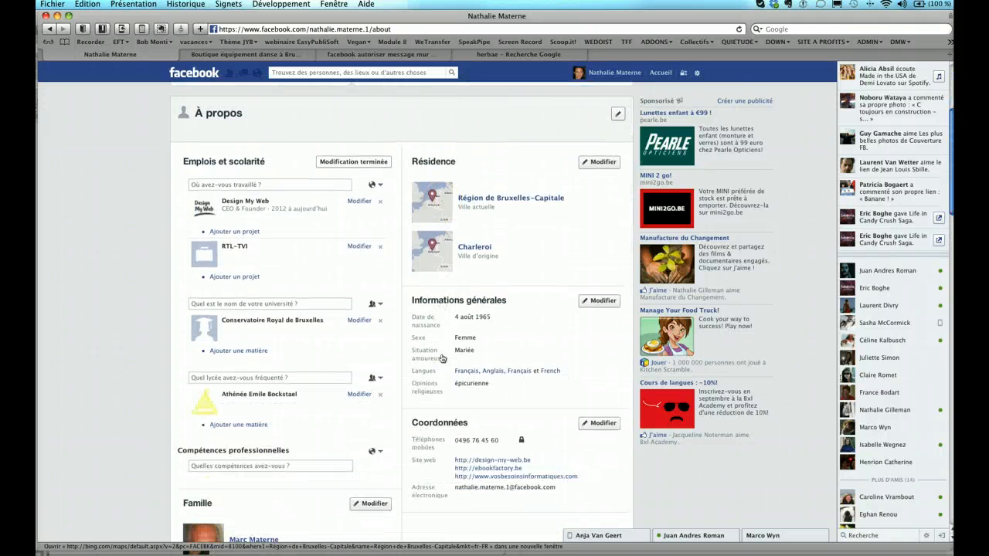
scroll(442, 357, down, 3)
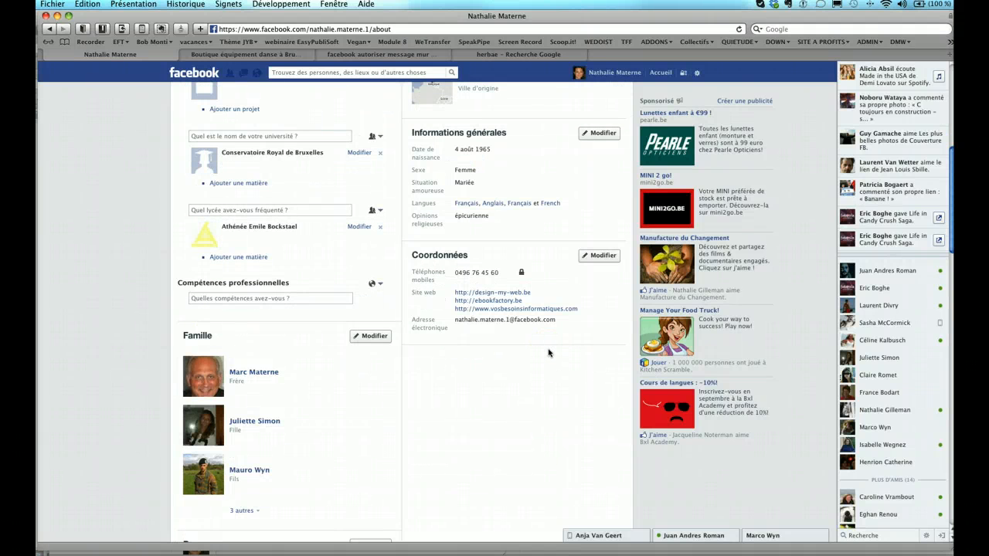
scroll(541, 370, up, 5)
click(477, 224)
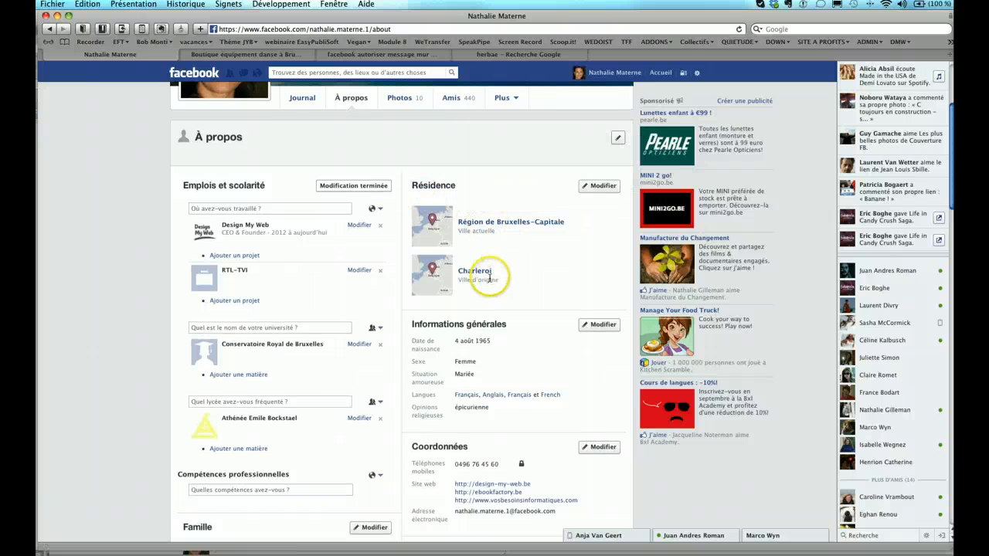
mouse_move(471, 277)
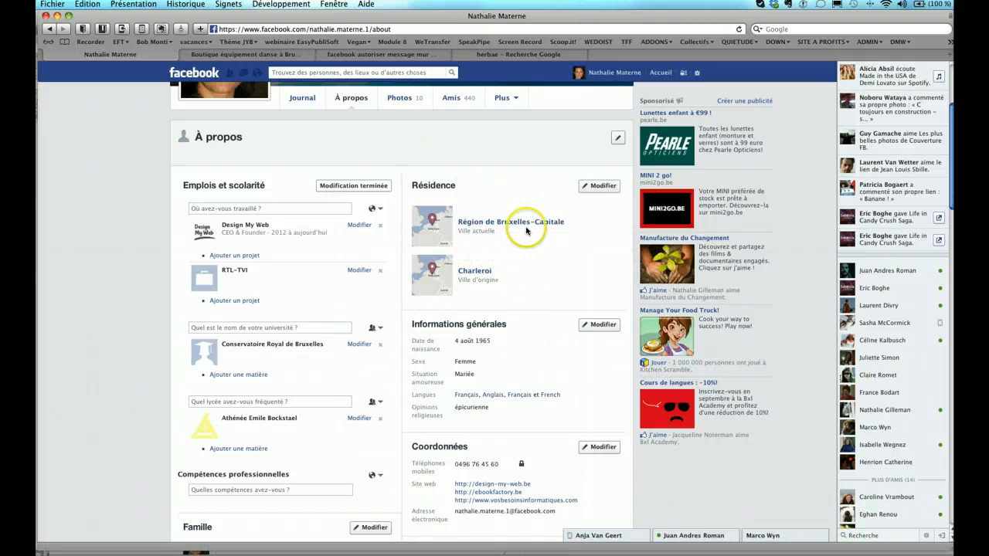
scroll(527, 249, down, 1)
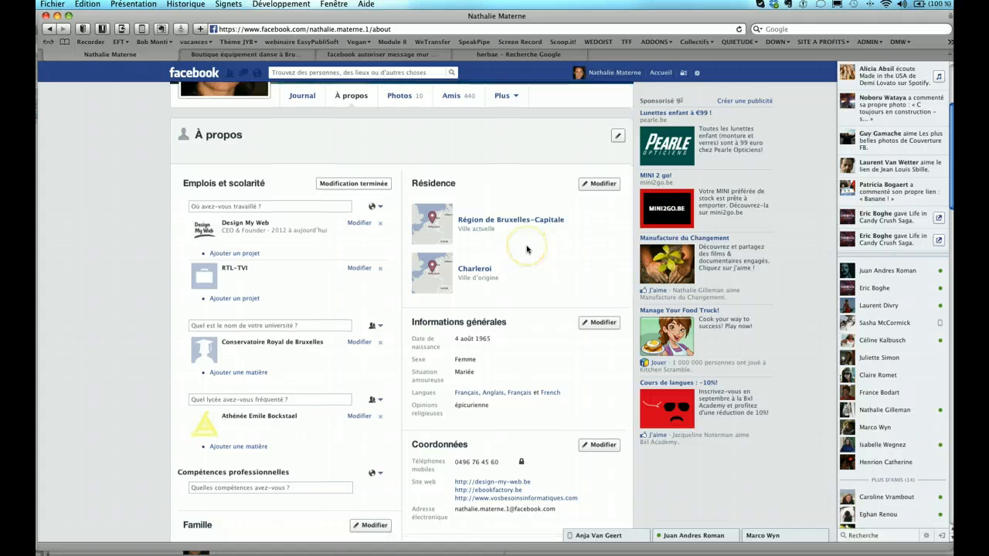
scroll(528, 249, down, 3)
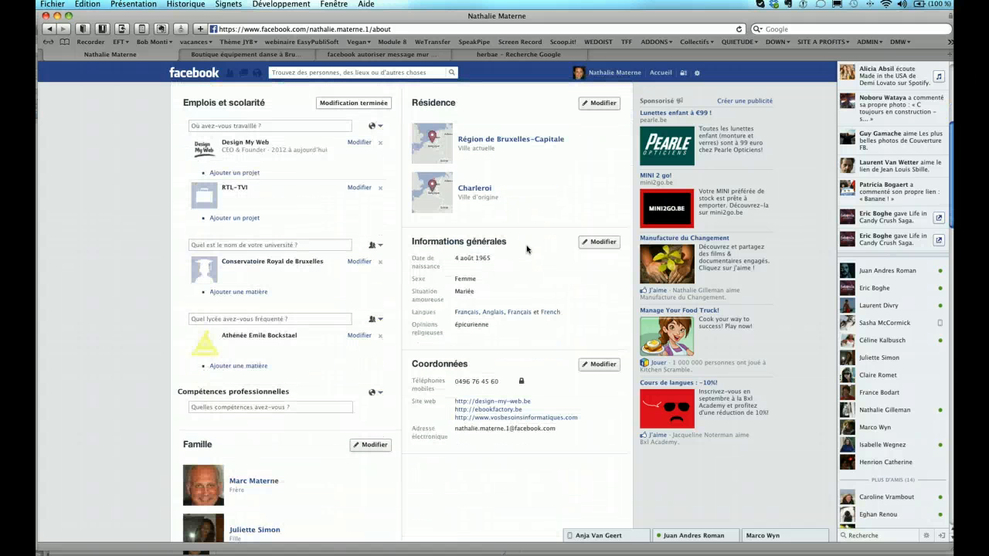
scroll(528, 249, up, 2)
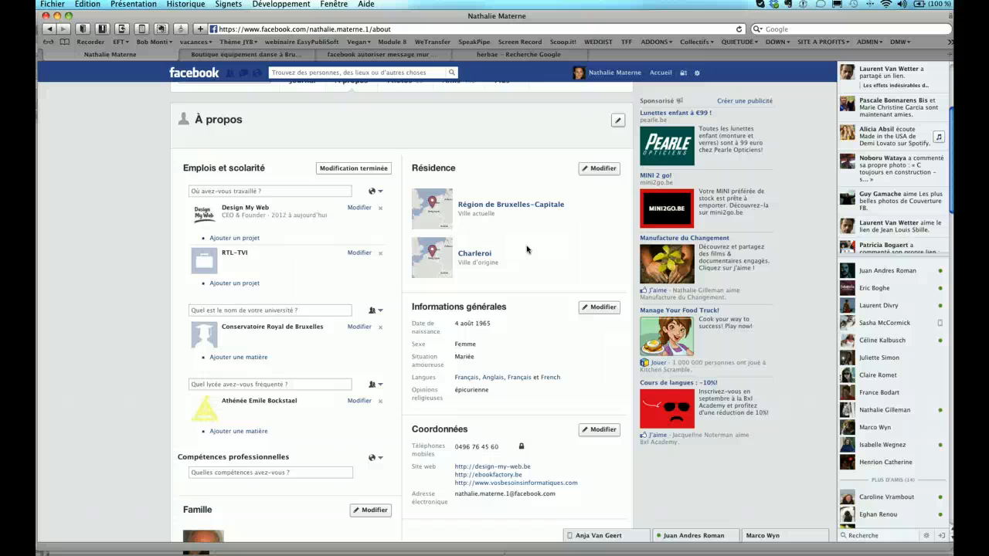
scroll(527, 249, down, 3)
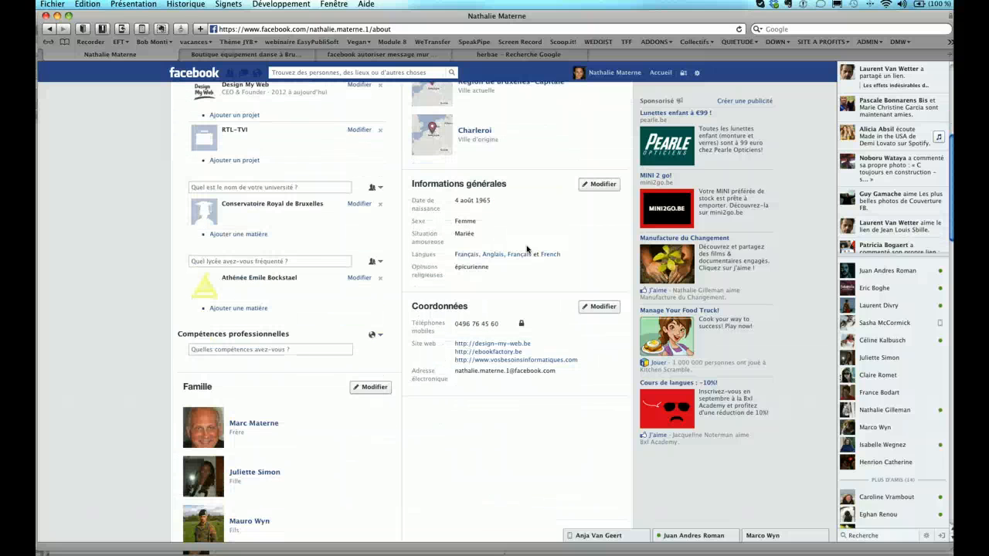
Step: Review the Famille and Pages sections down to Photos, and return to the start of the À propos page
scroll(527, 249, down, 6)
scroll(527, 249, down, 6)
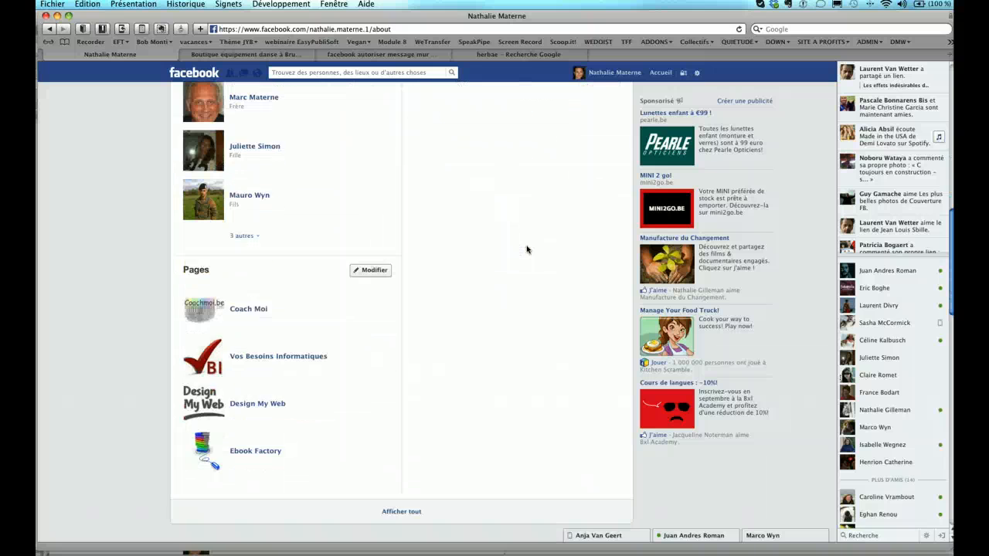
scroll(399, 180, up, 3)
scroll(399, 180, up, 1)
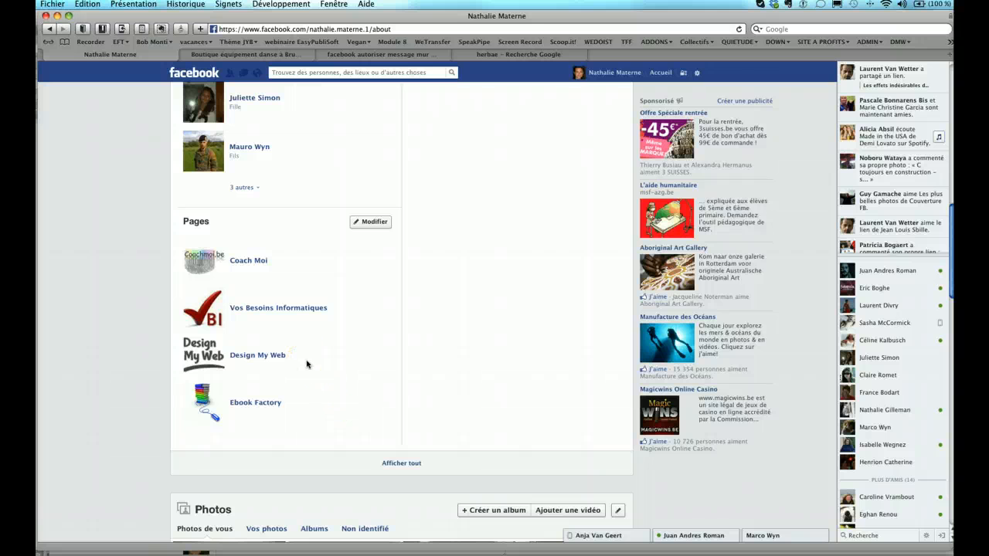
scroll(307, 364, down, 3)
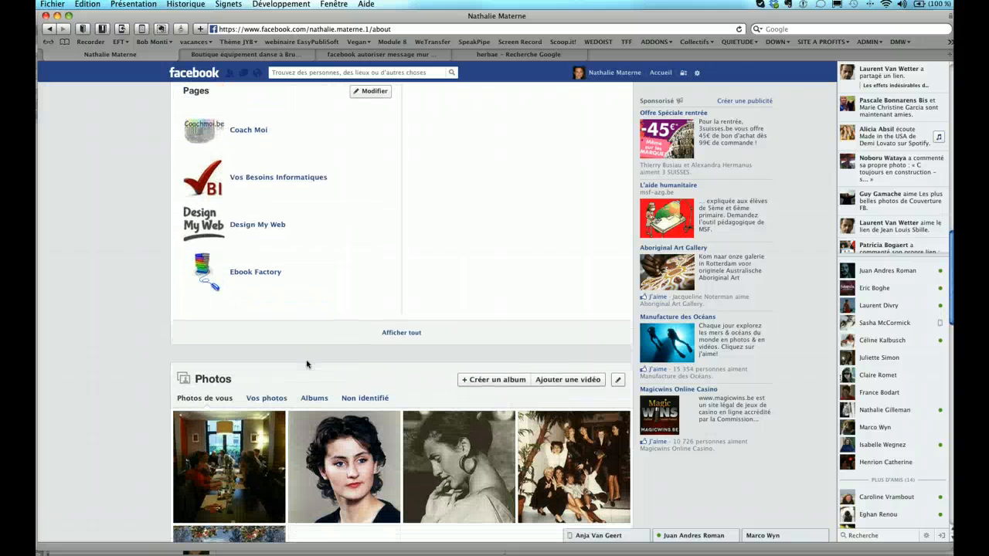
scroll(306, 364, up, 12)
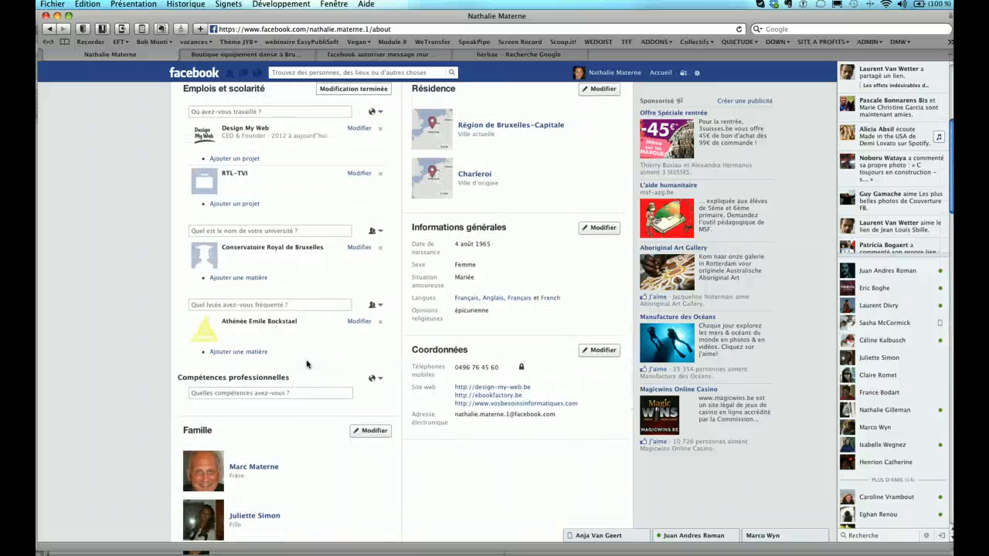
scroll(307, 364, up, 5)
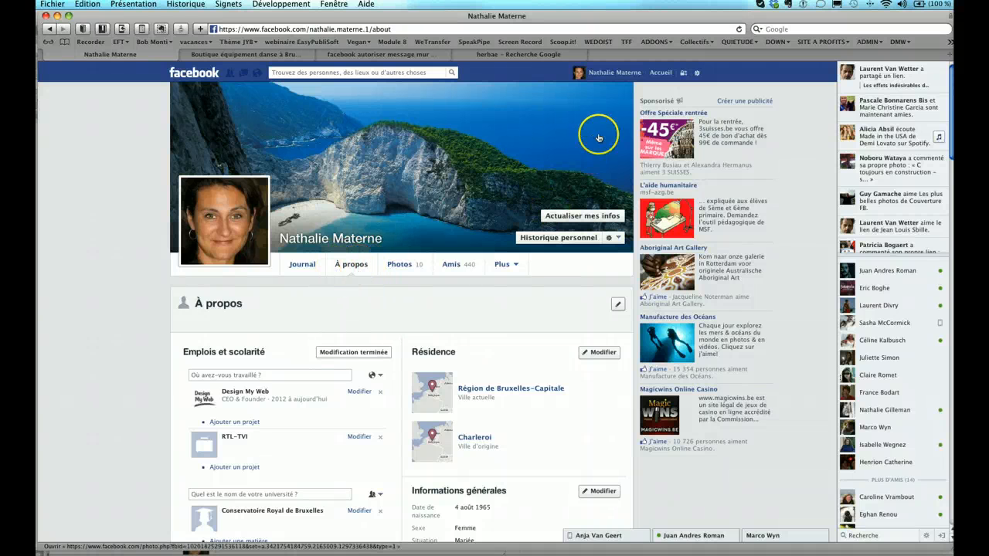
Step: Open the profile's Journal and examine its À propos, Photos, Amis, Groupes, Mentions J'aime and Musique blocks
click(605, 73)
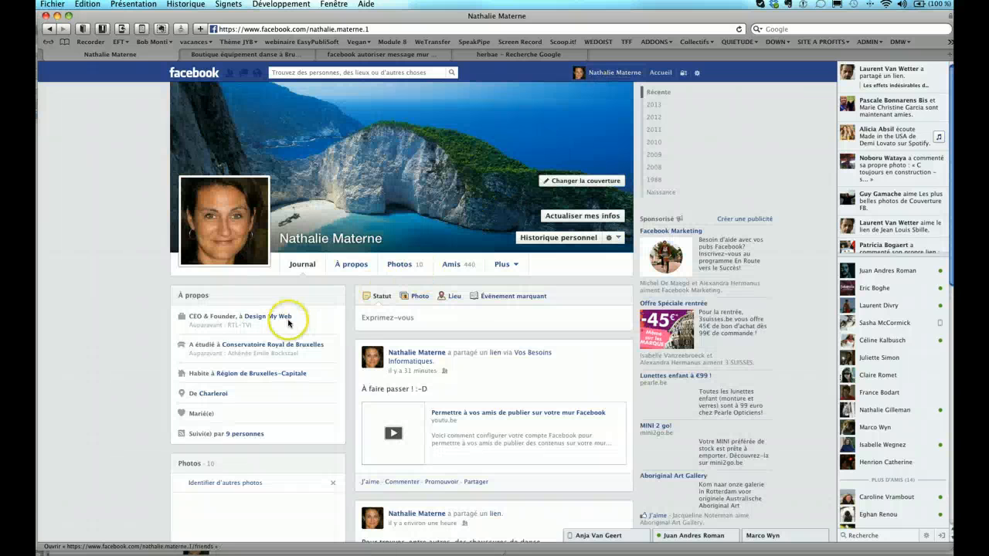
scroll(288, 323, down, 1)
scroll(289, 323, down, 2)
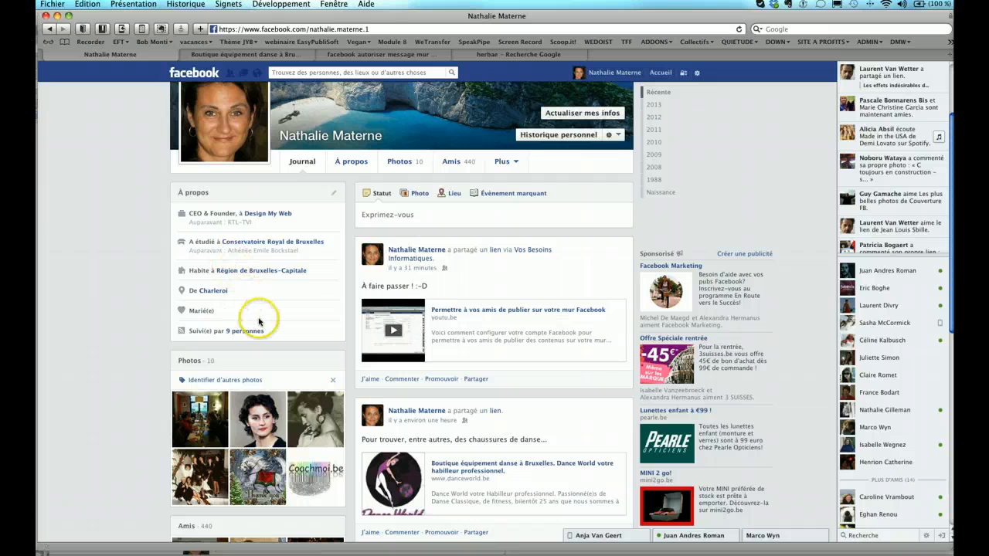
scroll(261, 325, down, 1)
scroll(262, 327, down, 3)
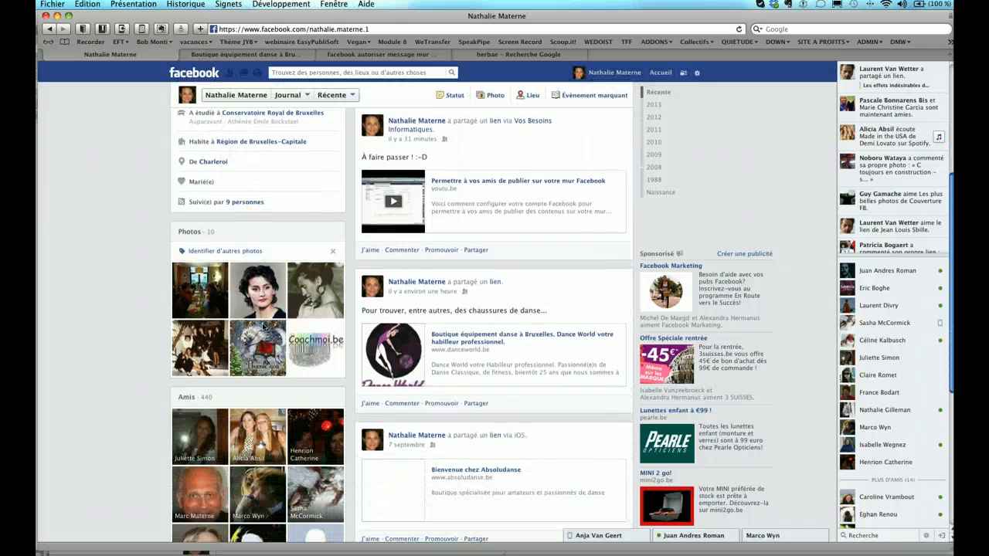
scroll(263, 326, down, 7)
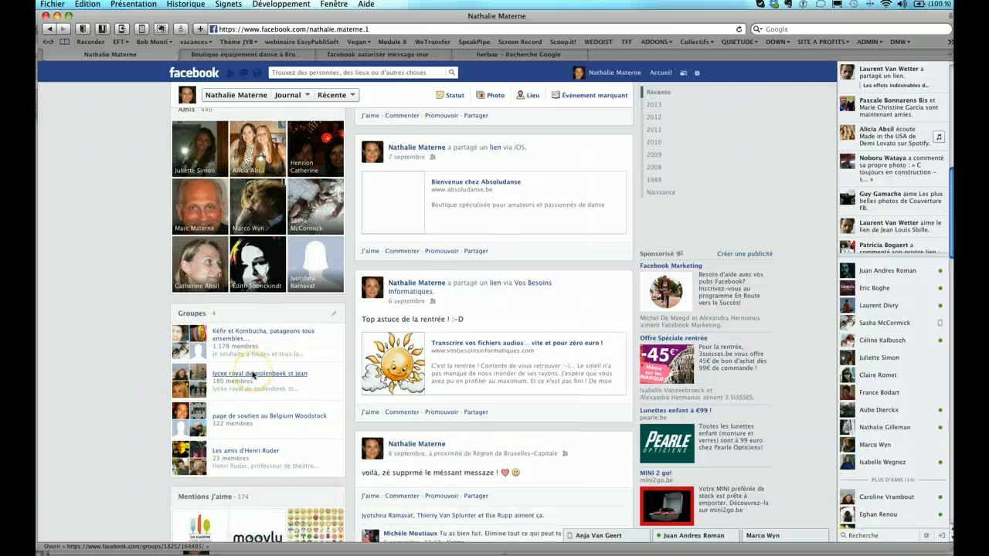
scroll(253, 375, down, 8)
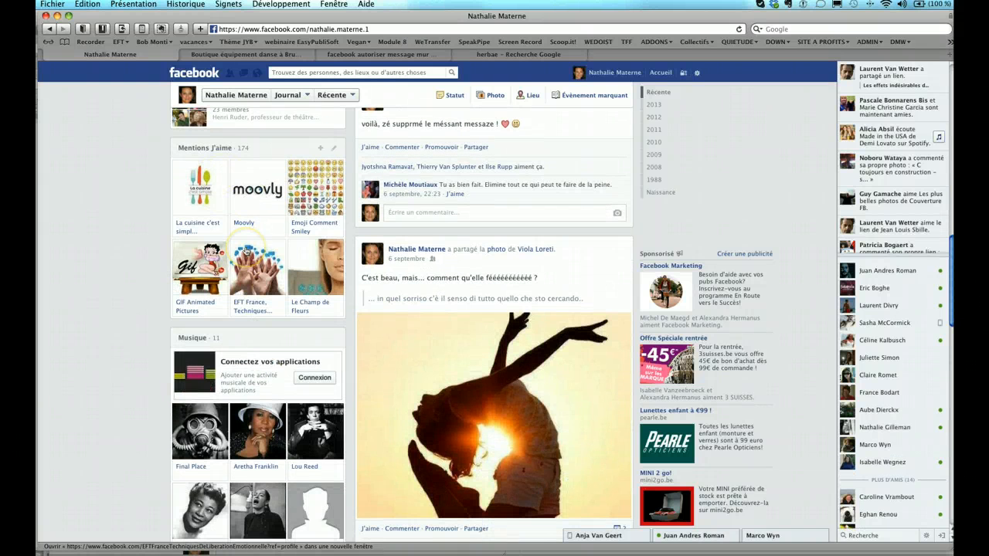
scroll(244, 250, down, 5)
scroll(245, 249, up, 20)
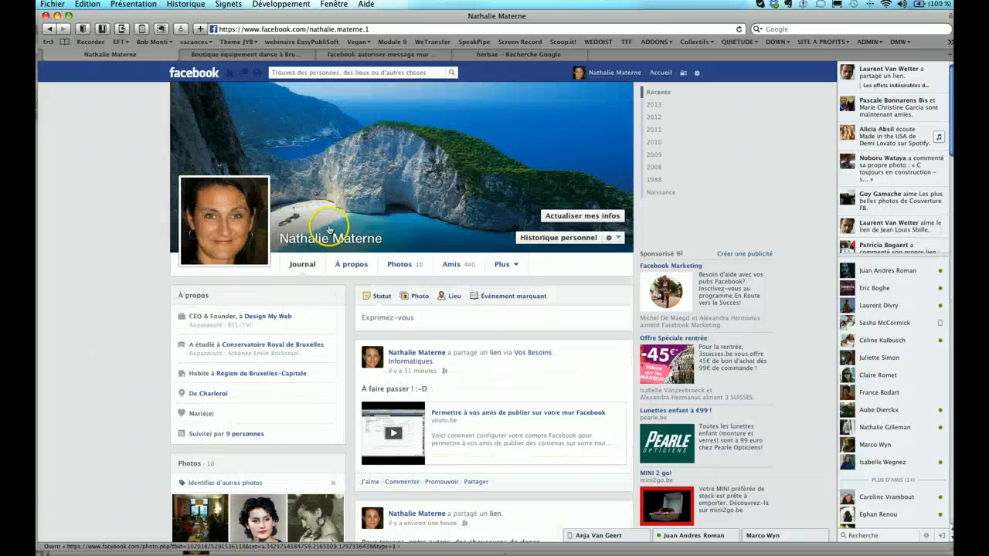